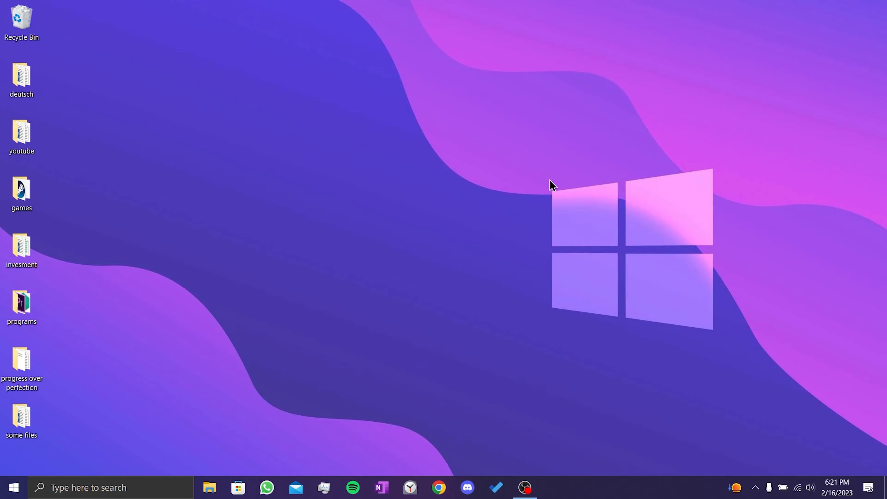
Run the Windows Update troubleshooter from the additional troubleshooters in the Update & Security settings.
{"action": "left_click", "coordinate": [13, 488]}
{"action": "left_click", "coordinate": [20, 432]}
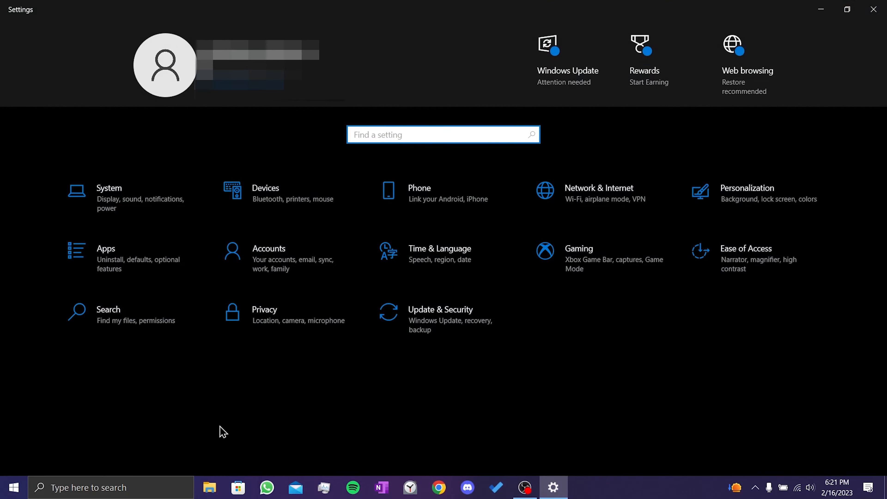
{"action": "left_click", "coordinate": [475, 323]}
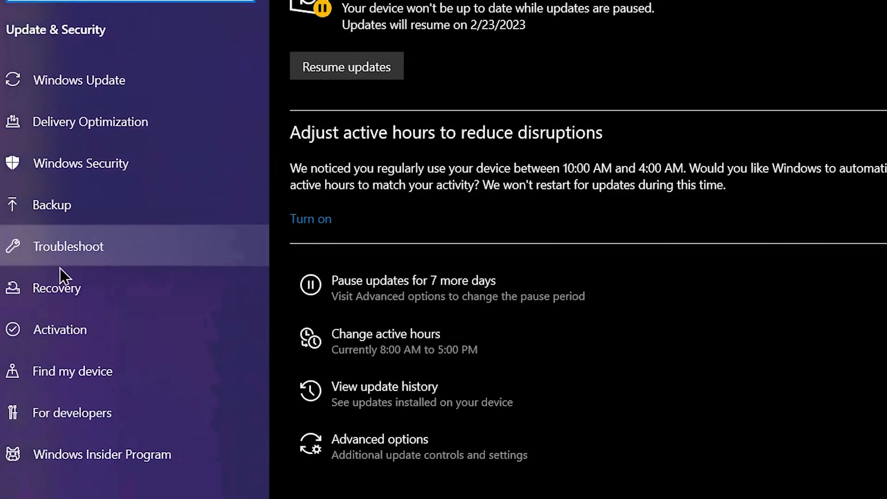
{"action": "left_click", "coordinate": [77, 246]}
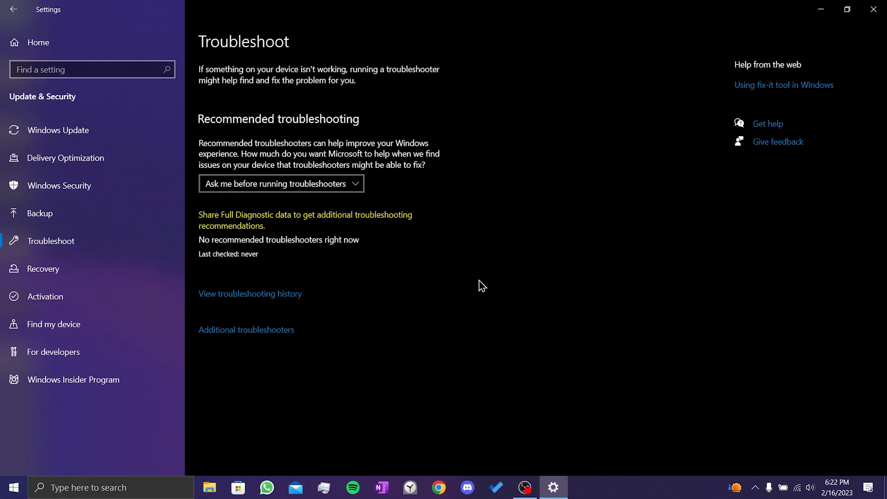
{"action": "left_click", "coordinate": [235, 332]}
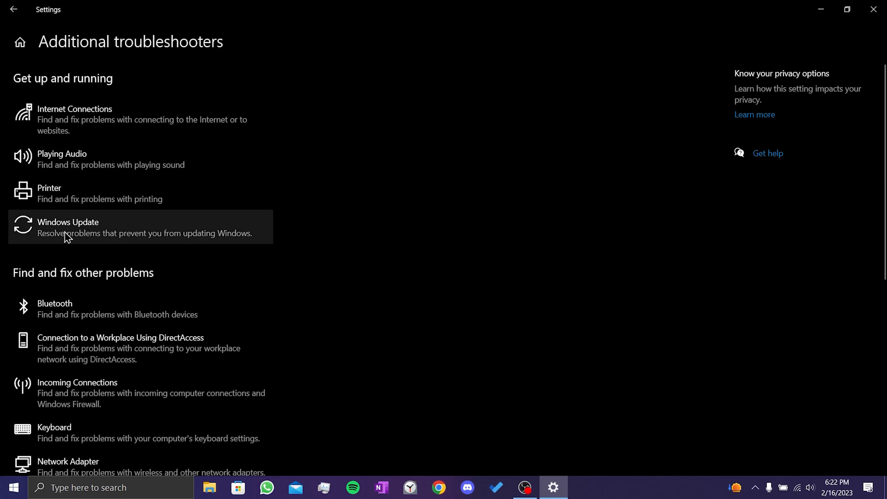
{"action": "left_click", "coordinate": [58, 229]}
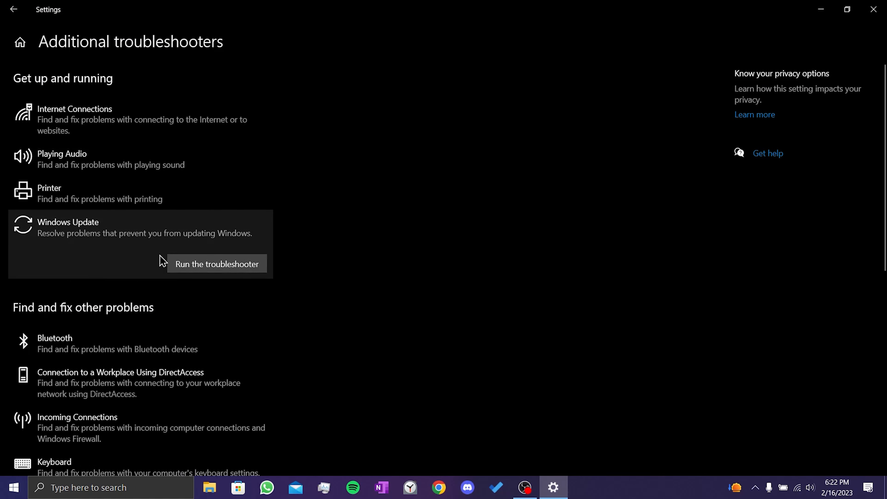
{"action": "left_click", "coordinate": [208, 264]}
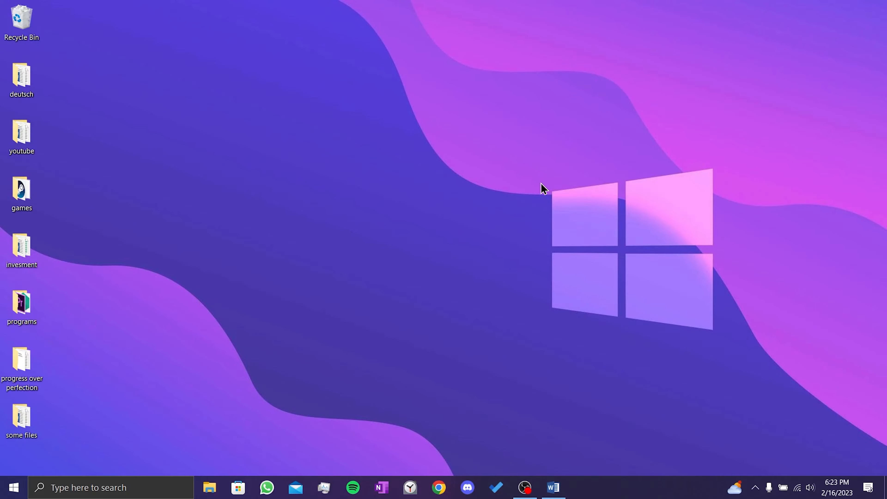
Find Command Prompt through a search for cmd and open it as administrator.
{"action": "left_click", "coordinate": [75, 487]}
{"action": "type", "text": "c"}
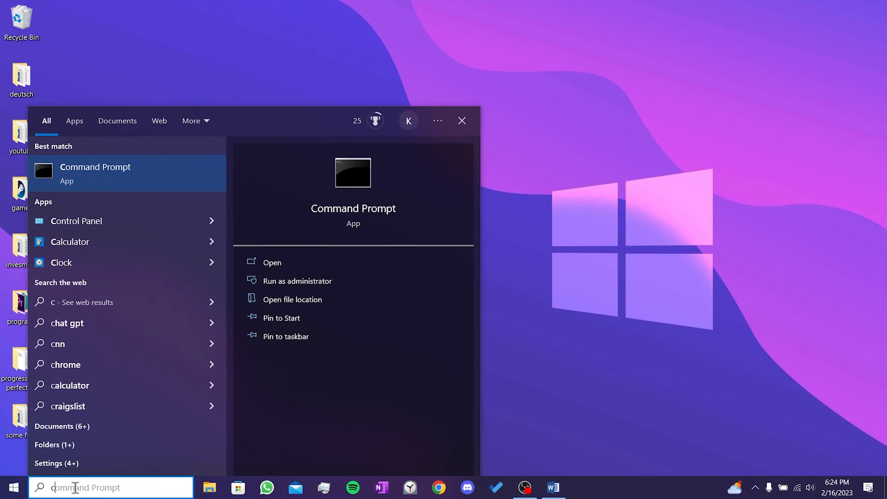
{"action": "type", "text": "md"}
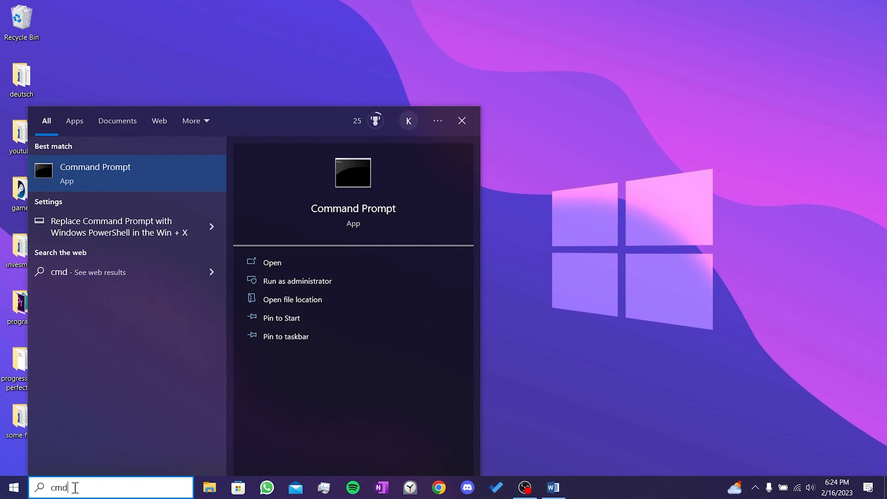
{"action": "right_click", "coordinate": [127, 170]}
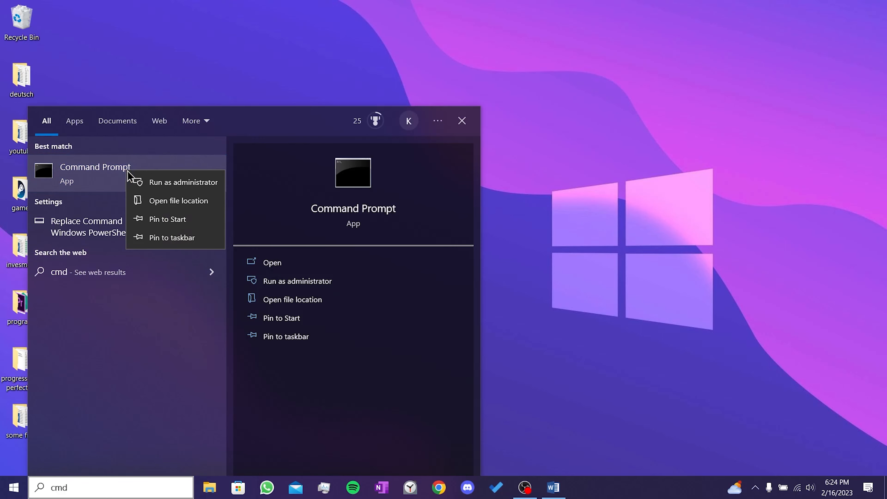
{"action": "left_click", "coordinate": [187, 183]}
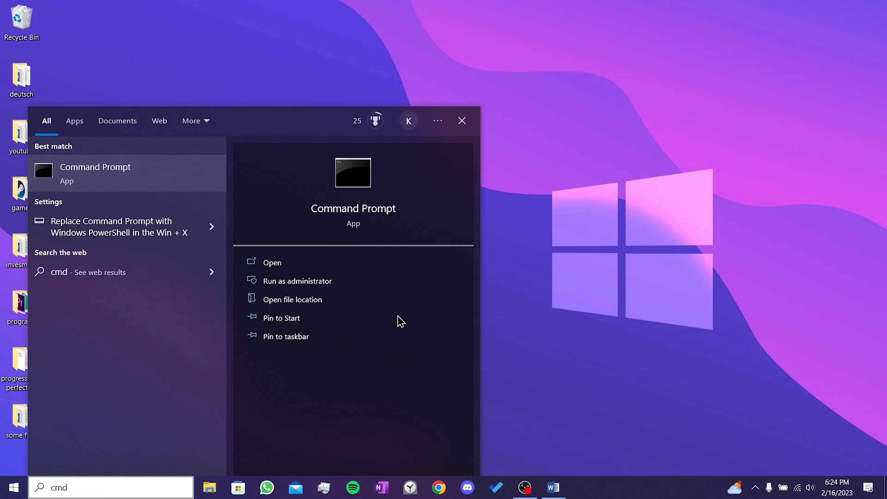
{"action": "left_click", "coordinate": [551, 280]}
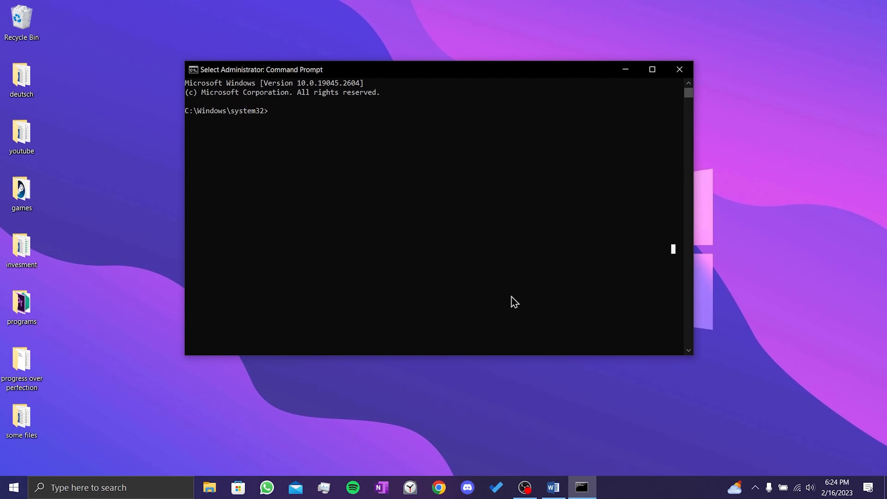
Stop the update and cryptographic services with net stop wuauserv and net stop cryptsvc, and minimize the Command Prompt.
{"action": "right_click", "coordinate": [514, 302]}
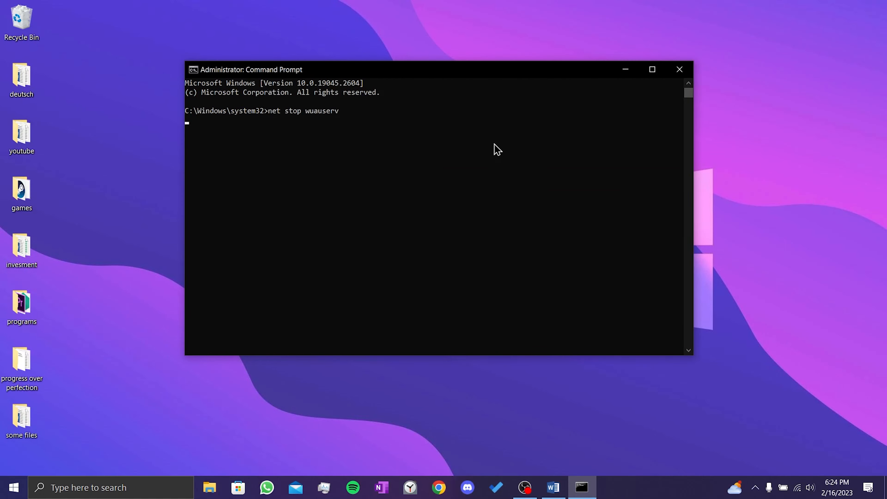
{"action": "key", "text": "Return"}
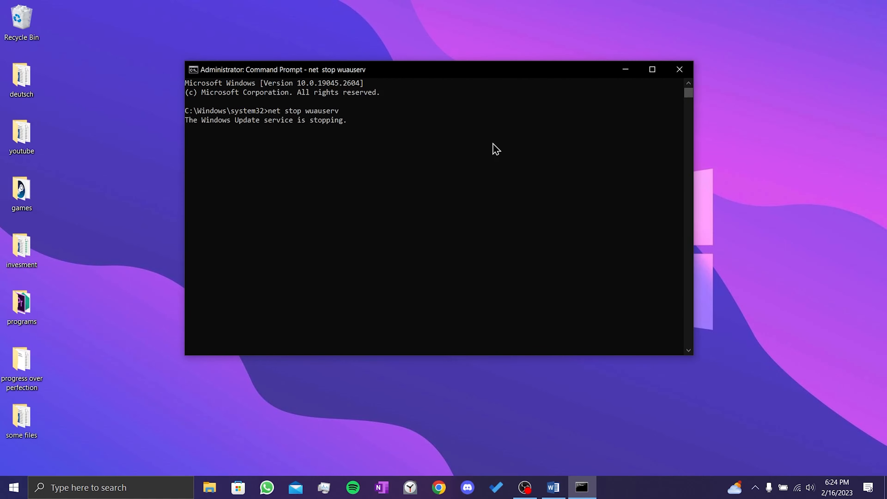
{"action": "right_click", "coordinate": [360, 146]}
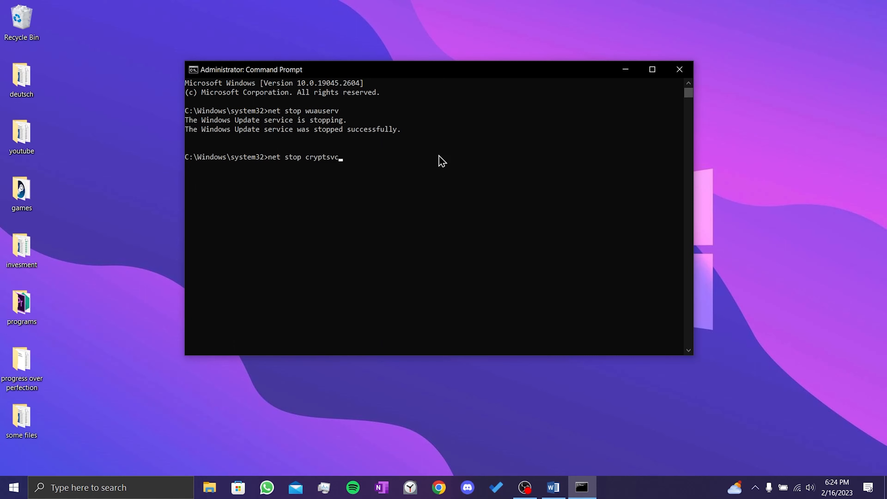
{"action": "key", "text": "Return"}
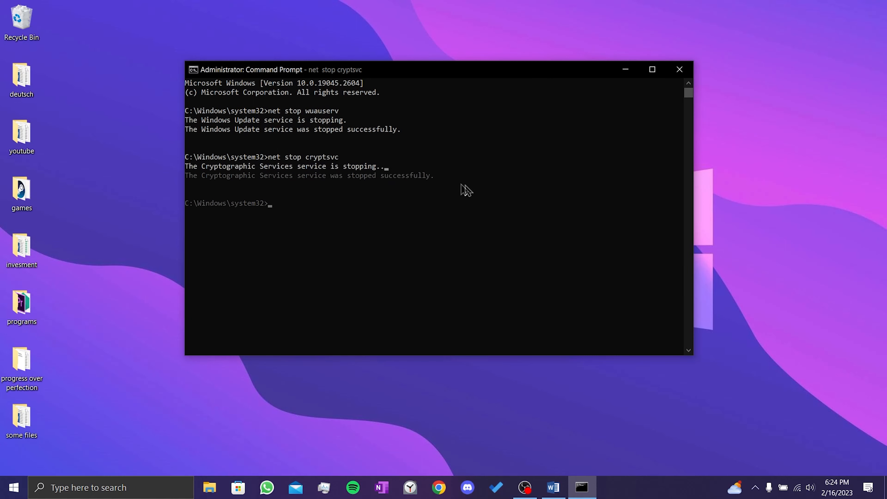
{"action": "left_click", "coordinate": [621, 70]}
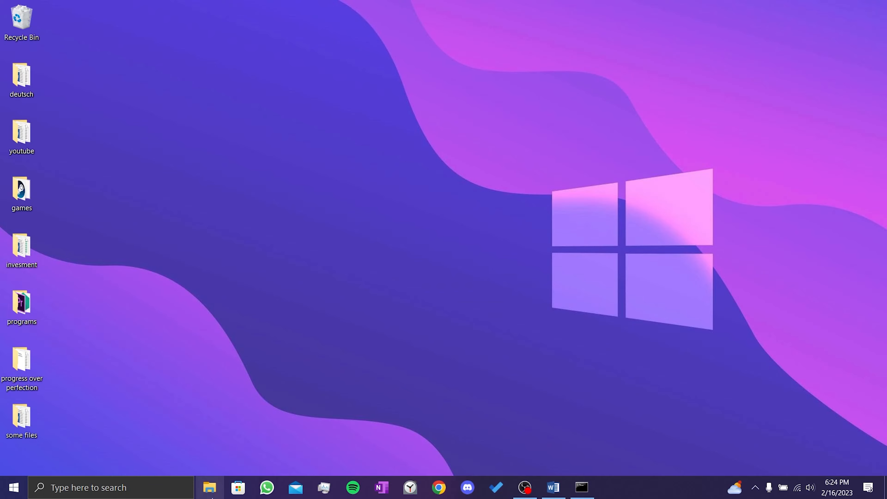
Browse to C:\Windows in File Explorer and open the file options of the SoftwareDistribution folder.
{"action": "left_click", "coordinate": [209, 487]}
{"action": "left_click", "coordinate": [452, 246]}
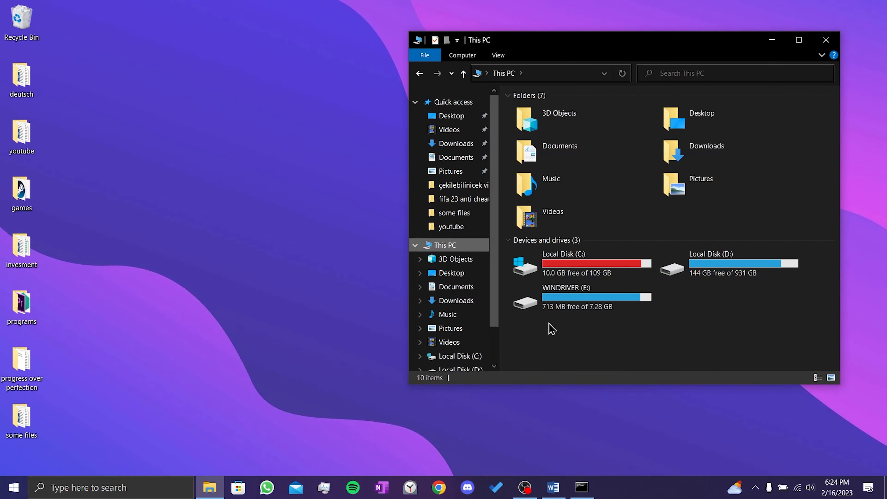
{"action": "double_click", "coordinate": [584, 262]}
{"action": "scroll", "coordinate": [583, 330], "scroll_direction": "down", "scroll_amount": 2}
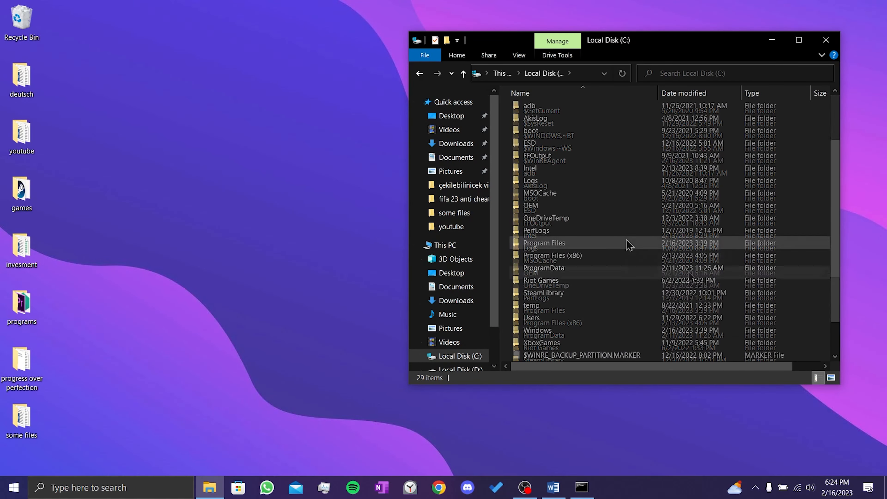
{"action": "left_click", "coordinate": [533, 330]}
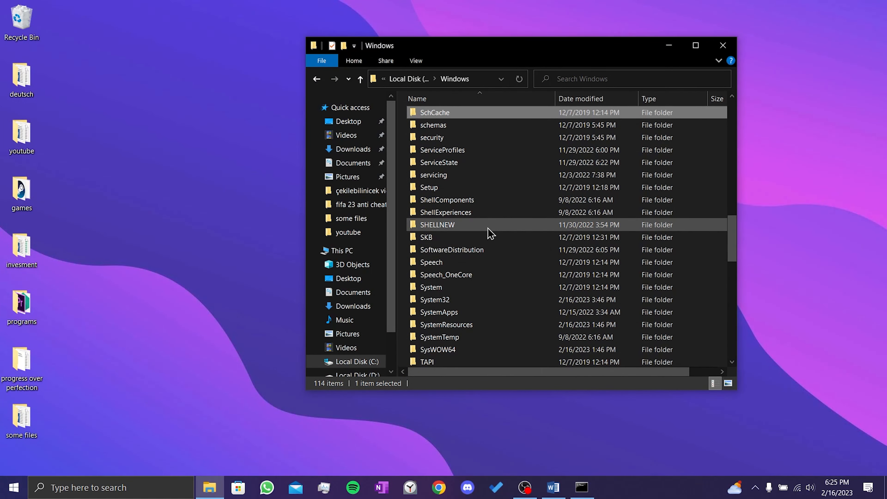
{"action": "left_click", "coordinate": [490, 251]}
{"action": "right_click", "coordinate": [443, 249]}
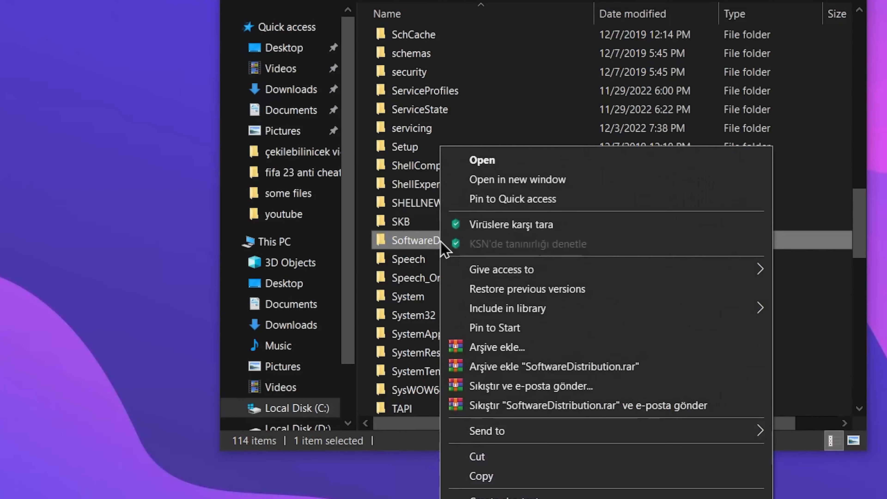
{"action": "left_click", "coordinate": [491, 498]}
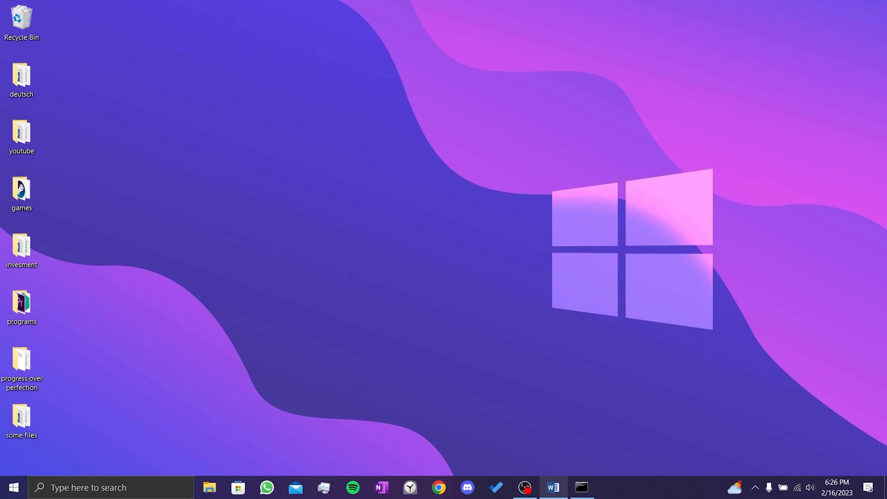
Start the services again with net start cryptsvc and net start wuauserv, and close the Command Prompt.
{"action": "left_click", "coordinate": [581, 490]}
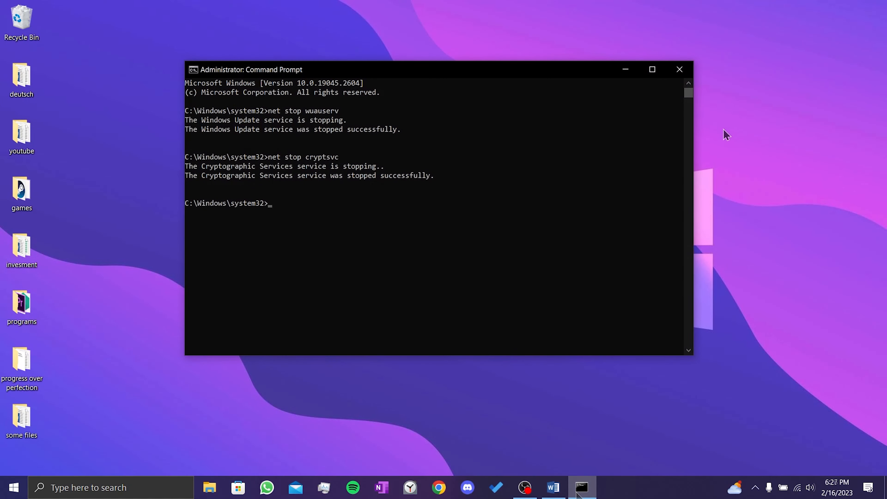
{"action": "type", "text": "net start cryptsvc"}
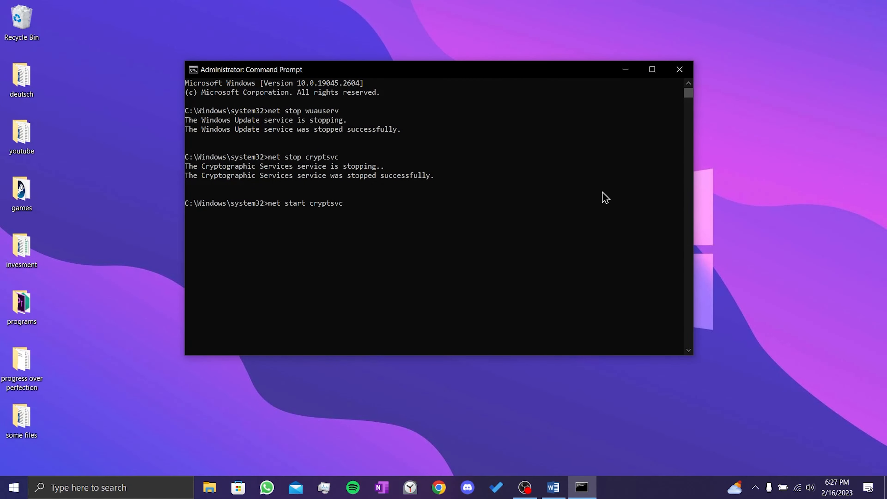
{"action": "key", "text": "Return"}
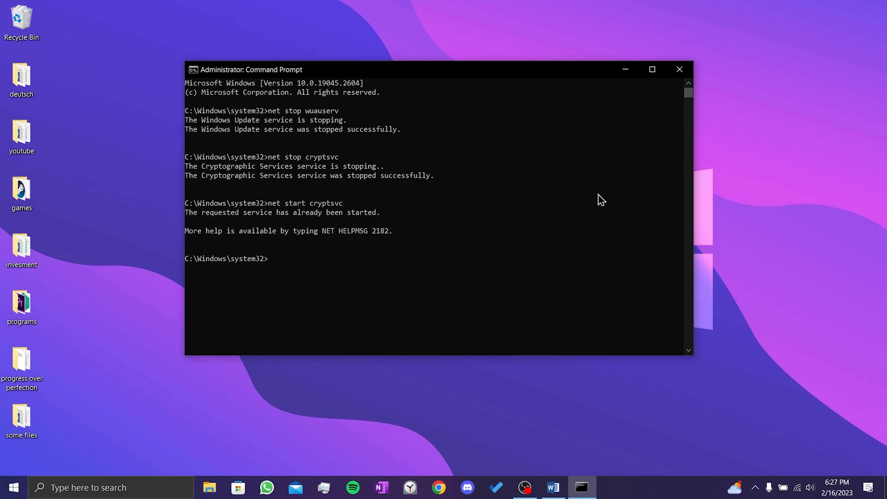
{"action": "type", "text": "net start wuauserv"}
{"action": "key", "text": "Return"}
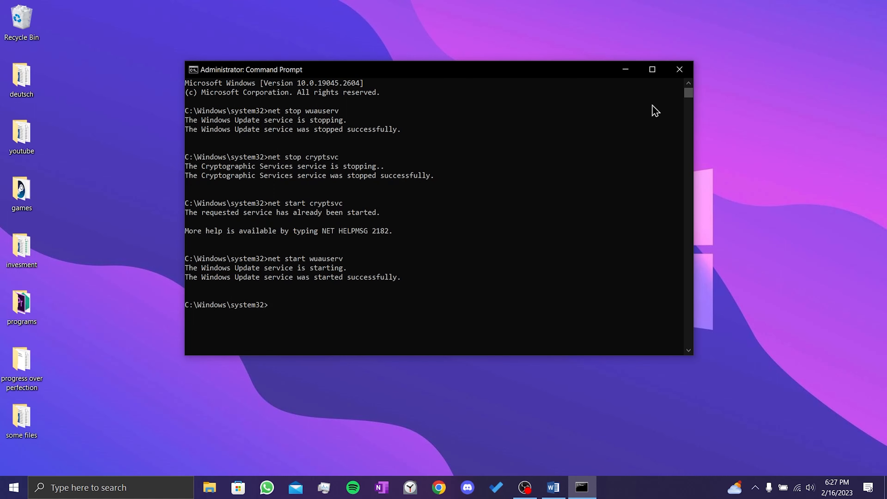
{"action": "left_click", "coordinate": [679, 73]}
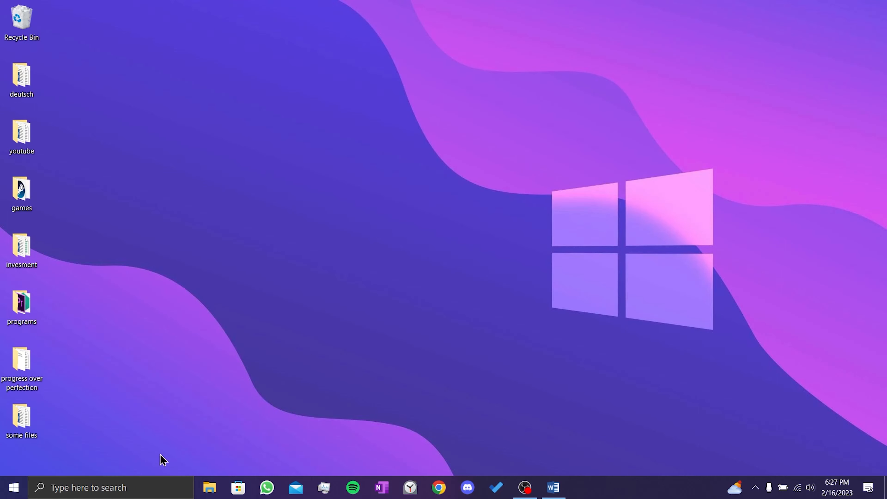
Open the Check for updates page in the system settings and start an update check.
{"action": "left_click", "coordinate": [135, 488]}
{"action": "type", "text": "update"}
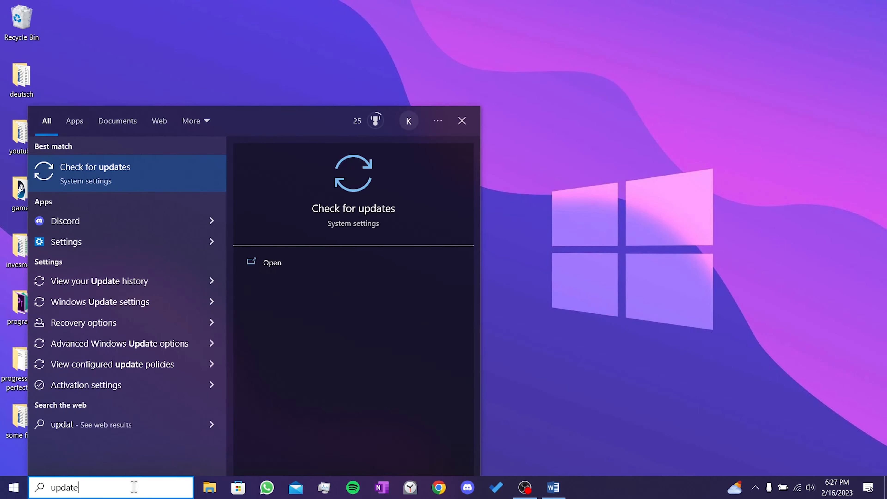
{"action": "left_click", "coordinate": [115, 184]}
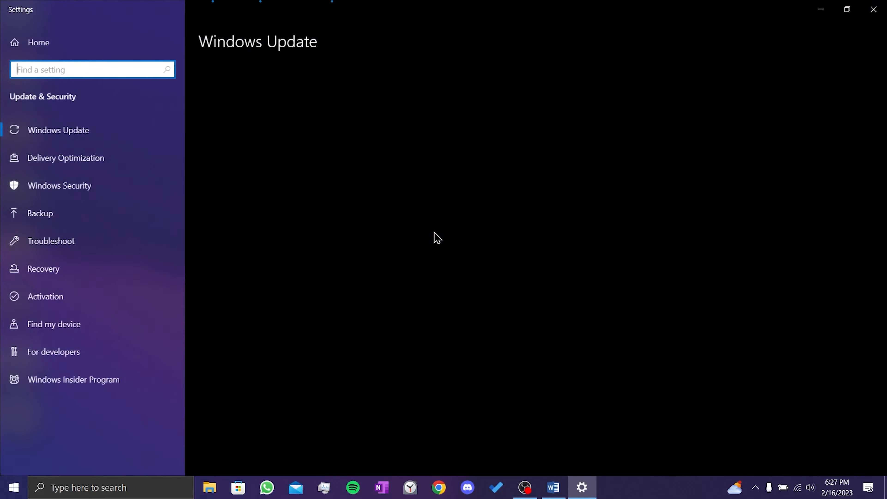
{"action": "left_click", "coordinate": [236, 121]}
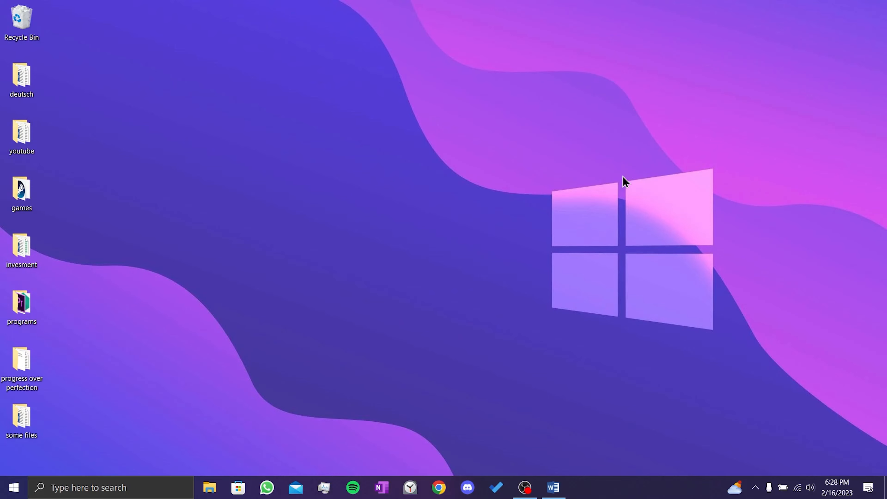
Pause updates for 7 days in the Windows Update settings and resume them.
{"action": "left_click", "coordinate": [160, 488]}
{"action": "type", "text": "upda"}
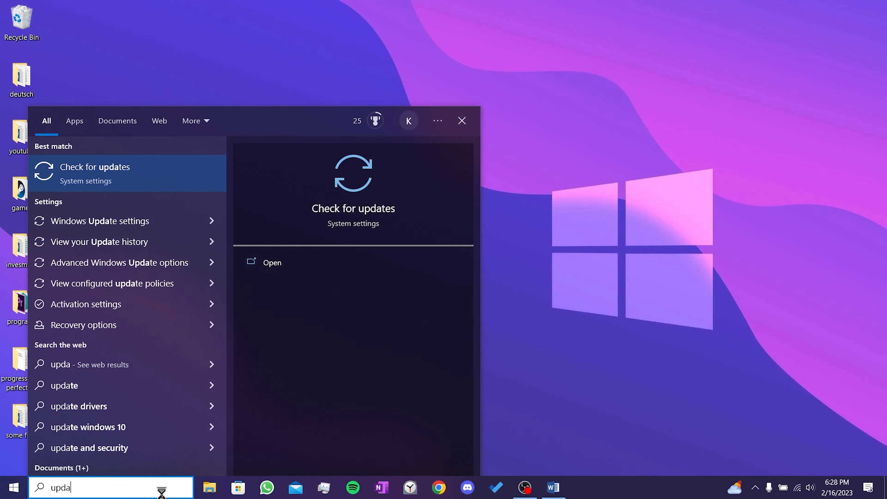
{"action": "type", "text": "te"}
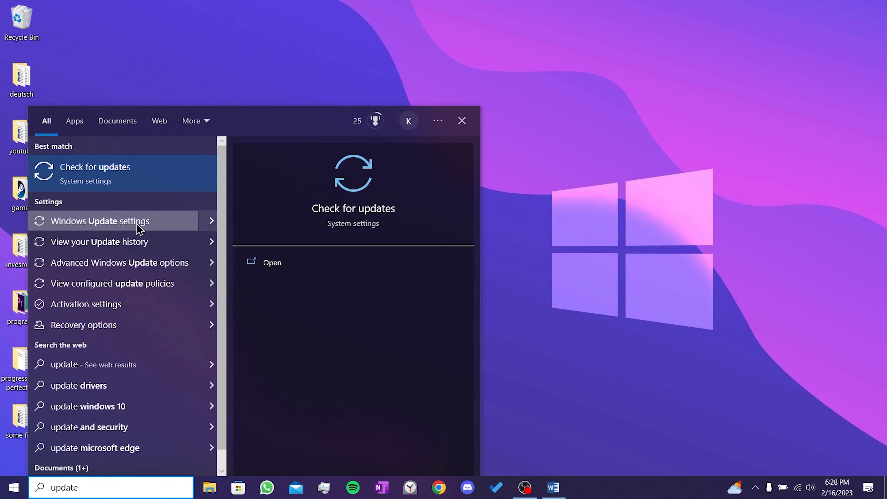
{"action": "left_click", "coordinate": [151, 179]}
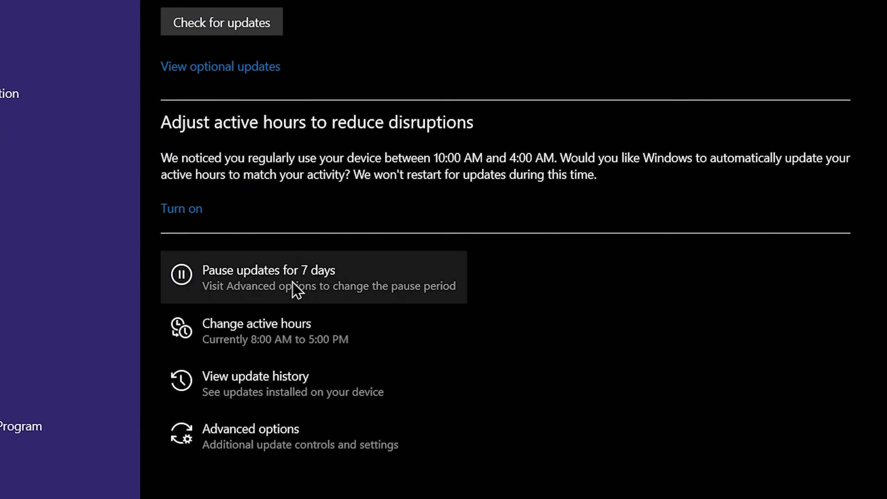
{"action": "left_click", "coordinate": [309, 271]}
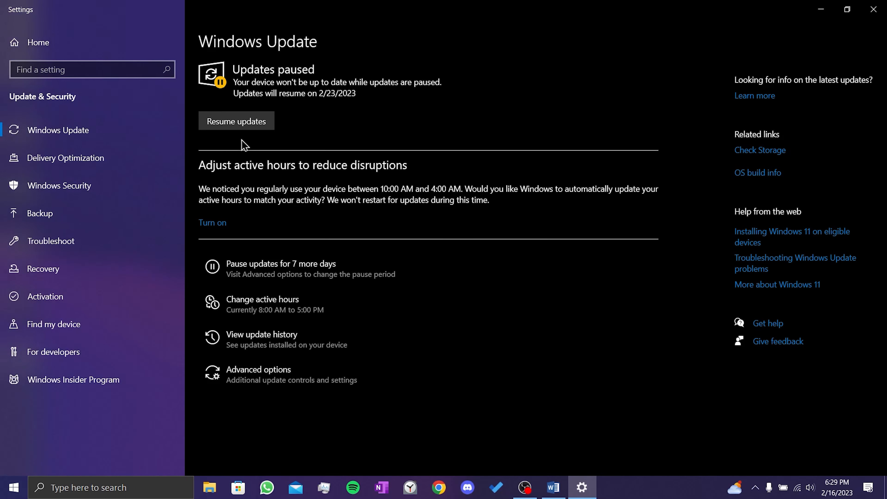
{"action": "left_click", "coordinate": [234, 122]}
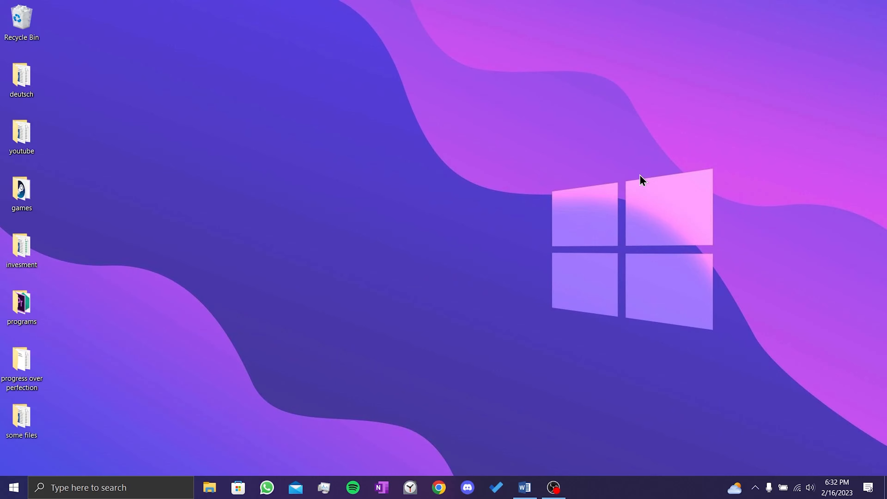
Search for cmd and launch Command Prompt with administrator rights.
{"action": "left_click", "coordinate": [172, 488]}
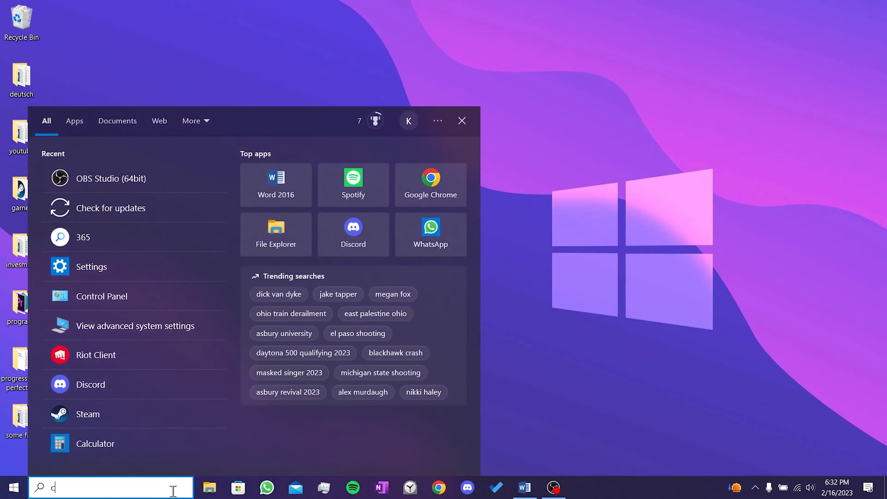
{"action": "type", "text": "cmd"}
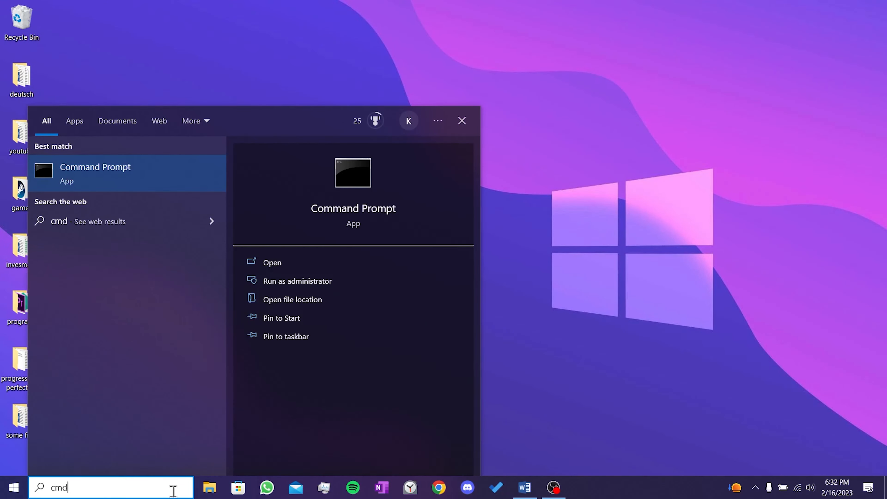
{"action": "right_click", "coordinate": [206, 173]}
{"action": "left_click", "coordinate": [240, 185]}
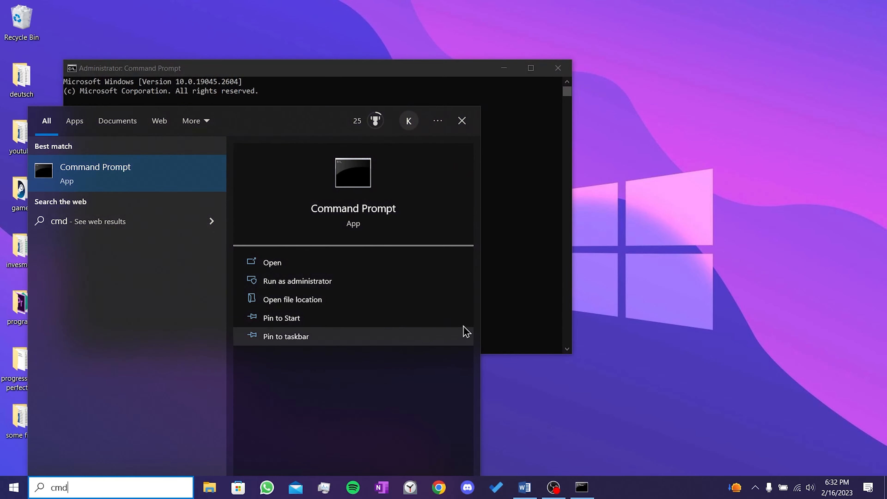
Run the system file scan with sfc /scannow in the administrator Command Prompt and close the window.
{"action": "left_click", "coordinate": [514, 220]}
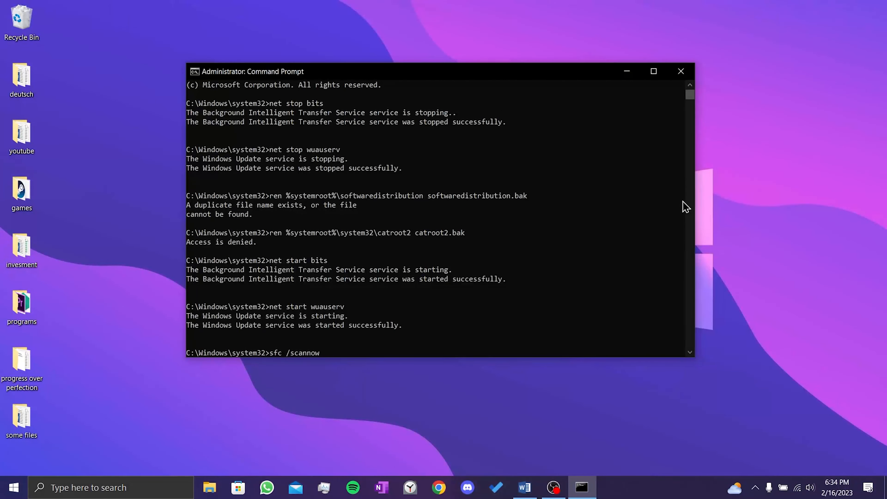
{"action": "key", "text": "Return"}
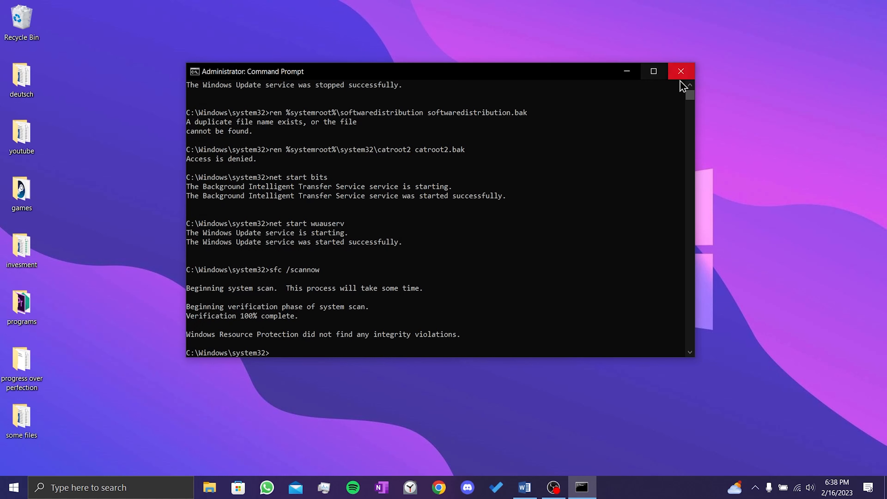
{"action": "left_click", "coordinate": [681, 72]}
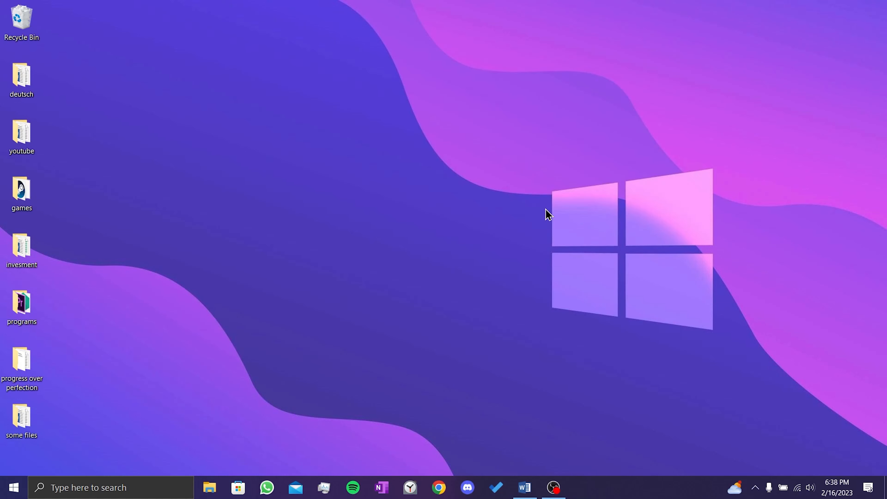